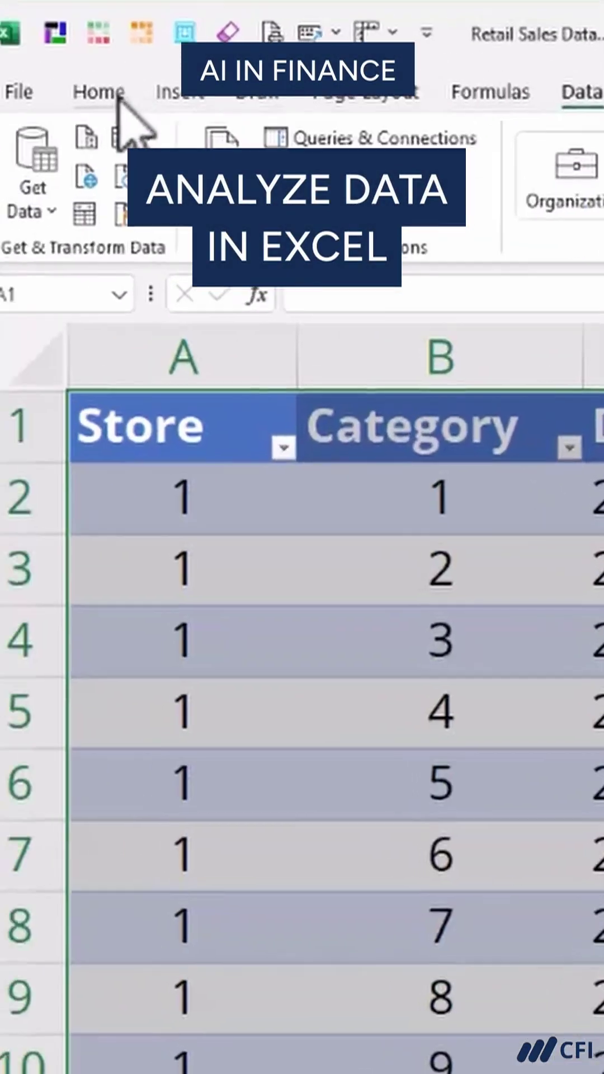
# Preview the Analyze Data insights for the retail sales data from the Home ribbon.
pyautogui.click(117, 94)
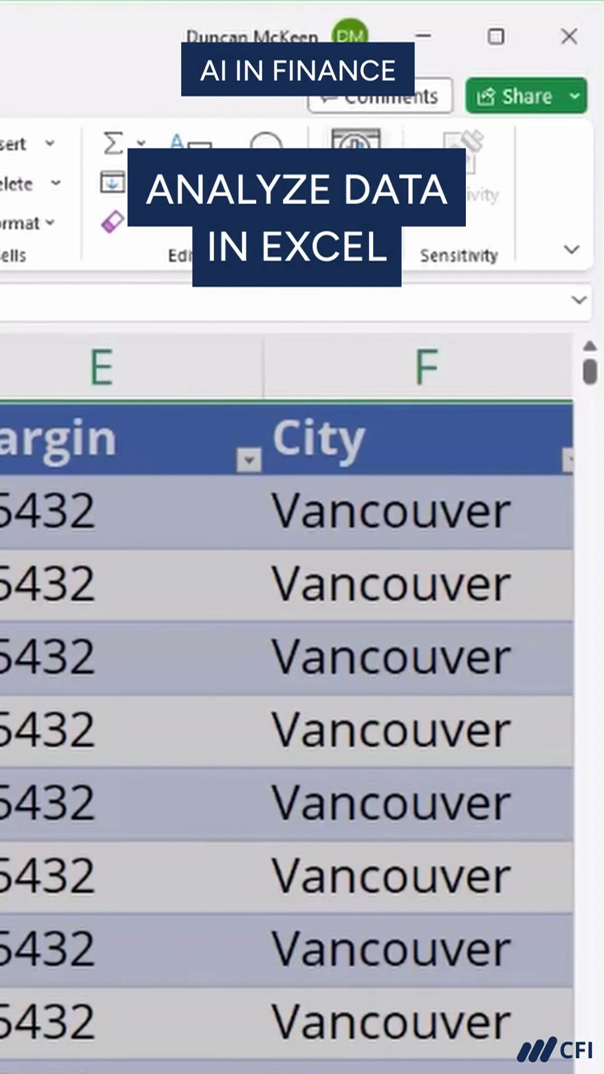
pyautogui.click(357, 144)
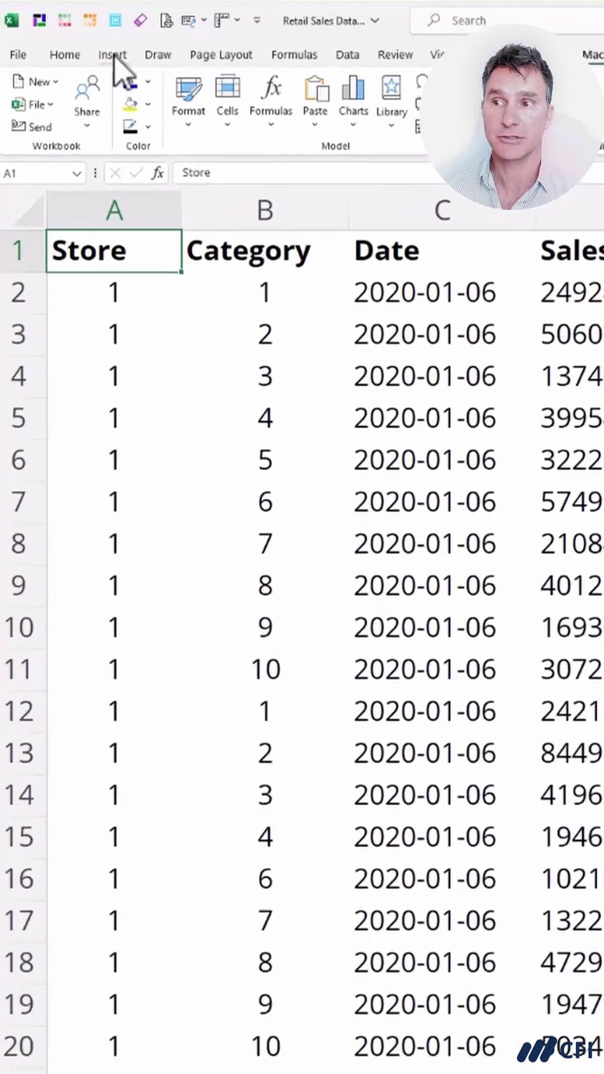
# Convert the entire sales data range into a table with headers, named Table3.
pyautogui.click(95, 50)
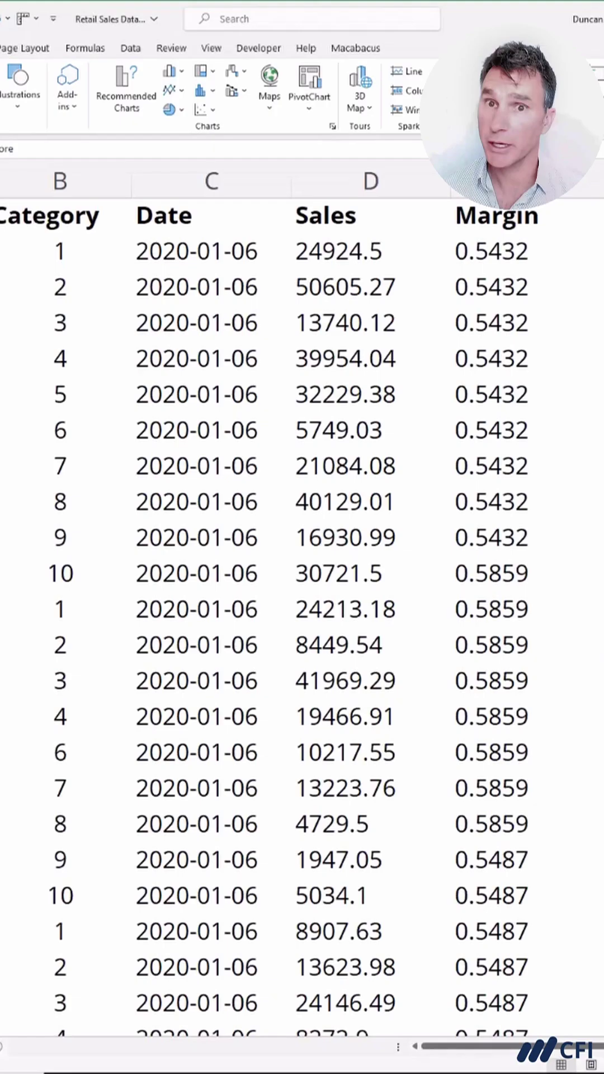
pyautogui.press('Right')
pyautogui.press('Down')
pyautogui.press('Down')
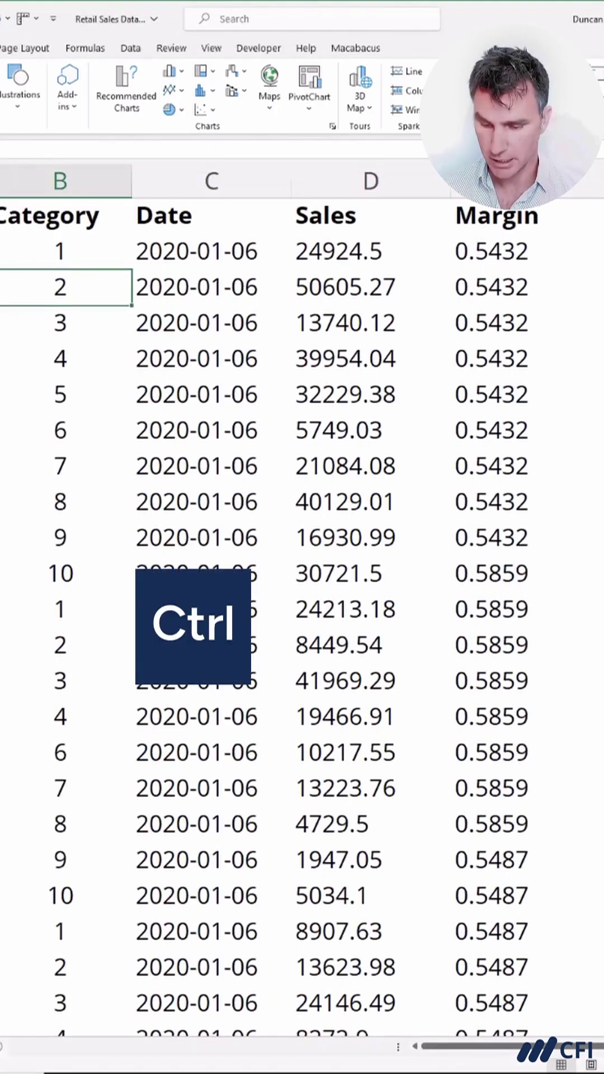
pyautogui.hotkey('ctrl', 'a')
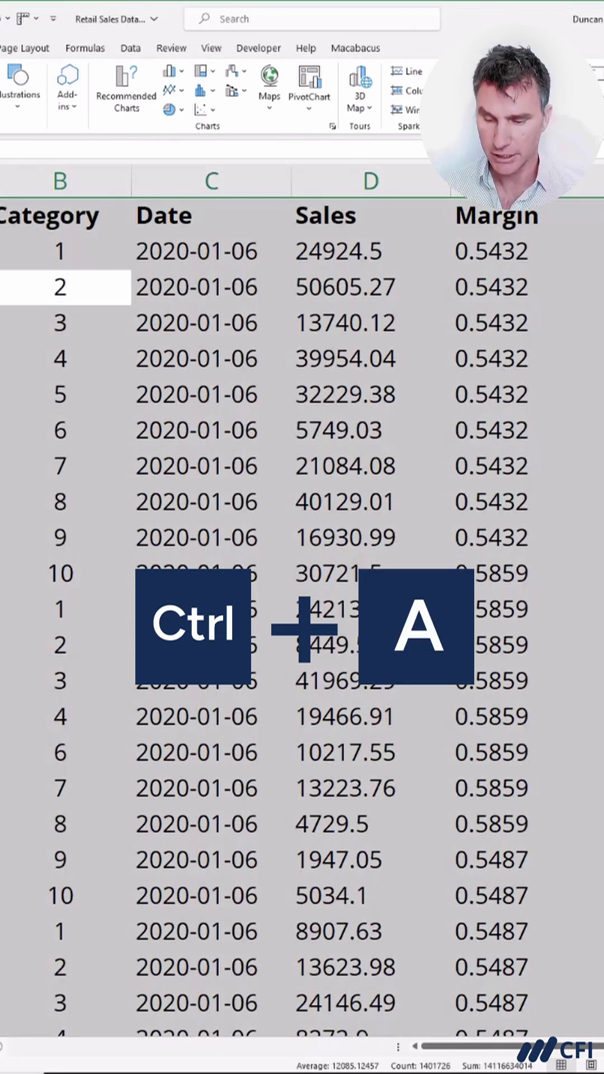
pyautogui.hotkey('ctrl', 't')
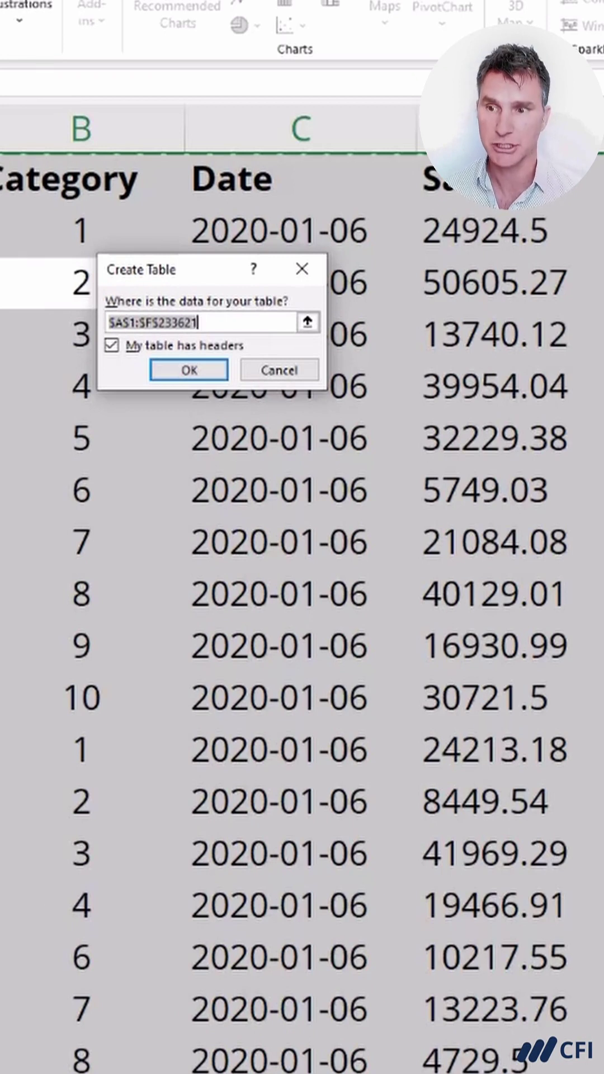
pyautogui.press('Return')
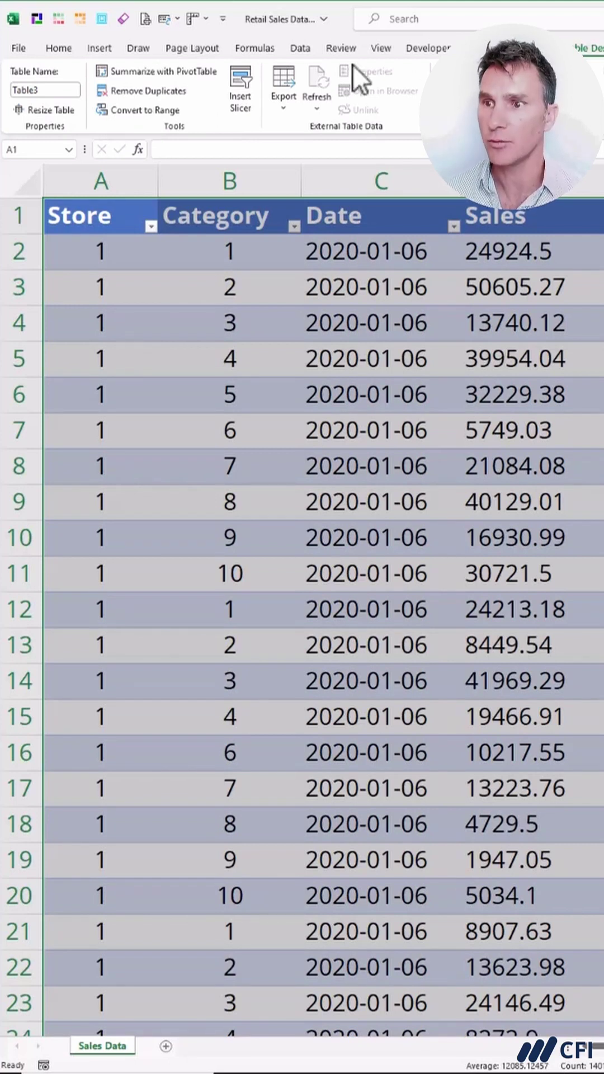
# Insert the suggested Sales by Category and City PivotTable from Analyze Data onto sheet Suggestion1.
pyautogui.click(302, 50)
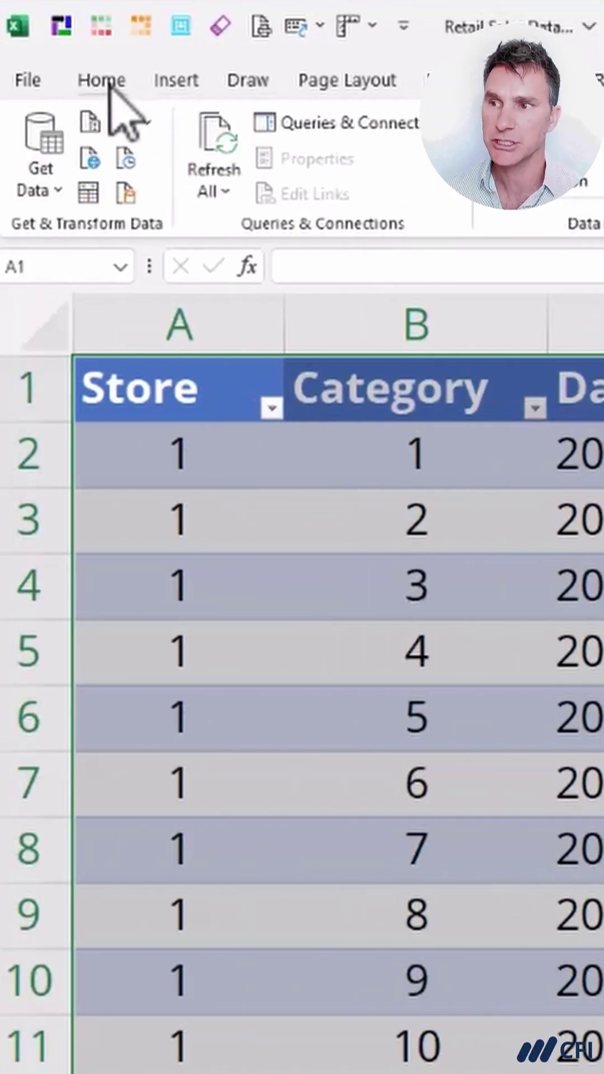
pyautogui.click(105, 84)
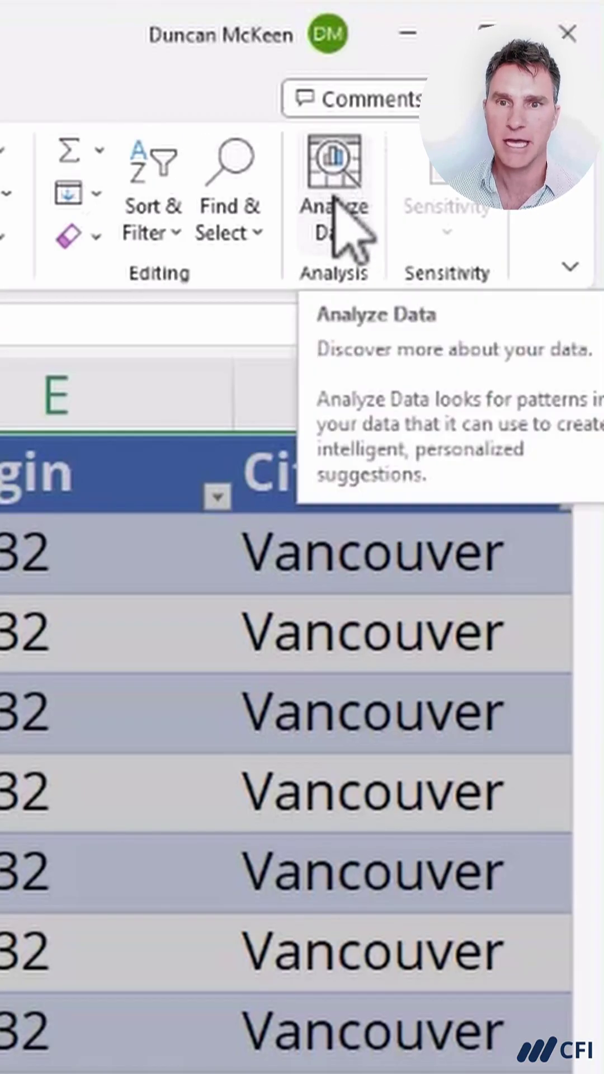
pyautogui.click(336, 205)
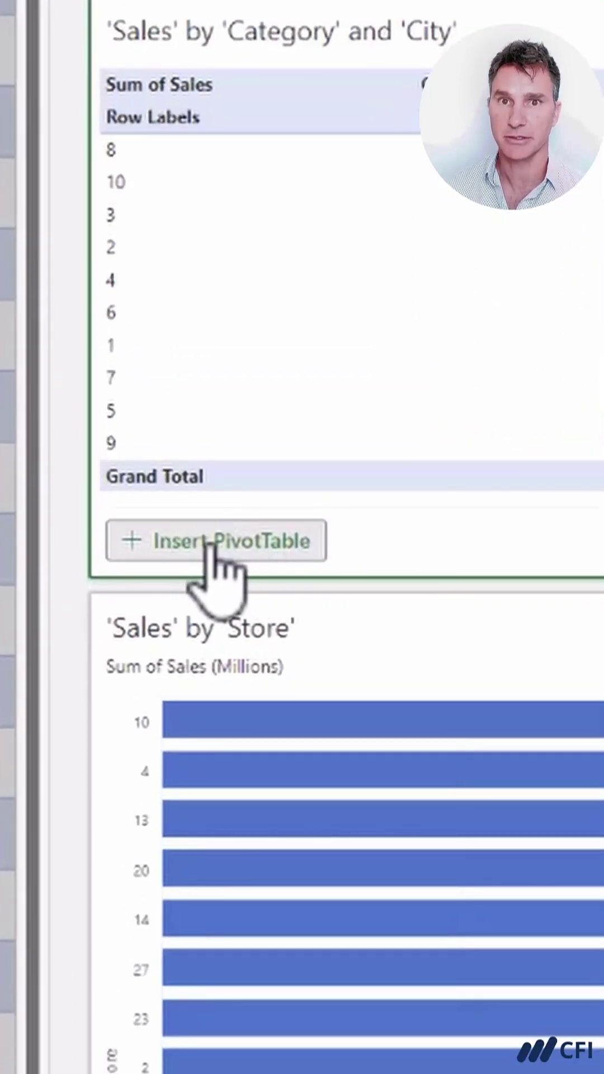
pyautogui.click(214, 544)
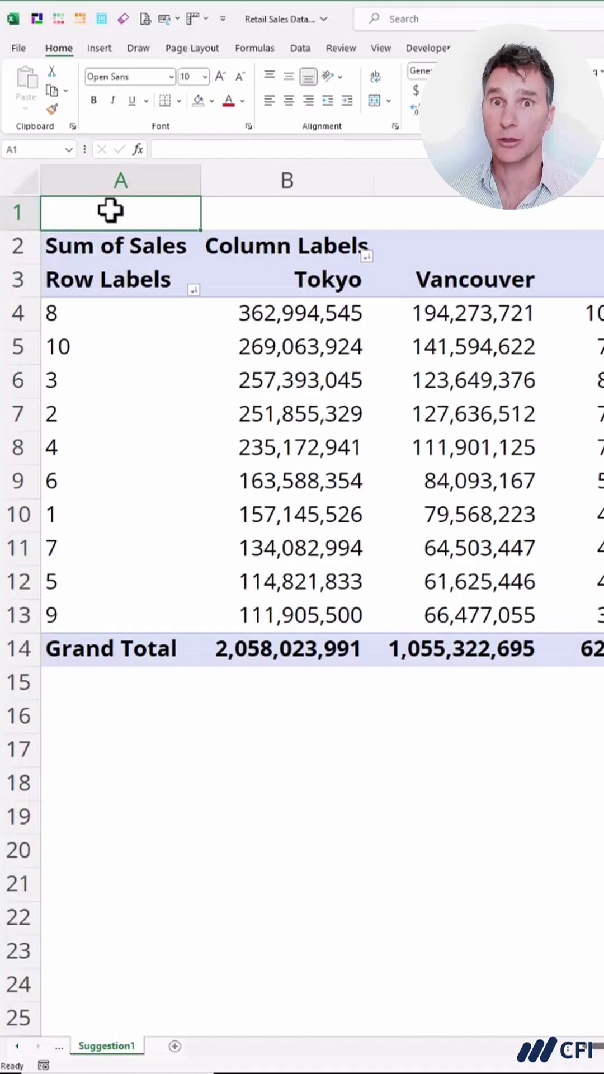
# Select the Tokyo, Vancouver and Seoul pivot columns down to the Grand Total.
pyautogui.press('Right')
pyautogui.press('Down')
pyautogui.press('Down')
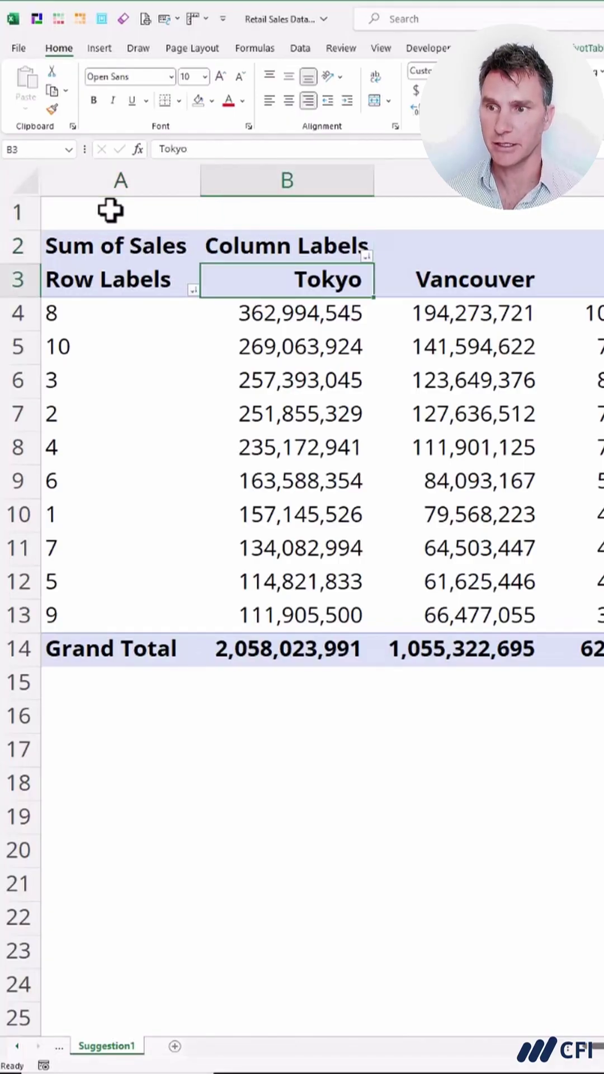
pyautogui.hotkey('shift', 'Right')
pyautogui.press('Left')
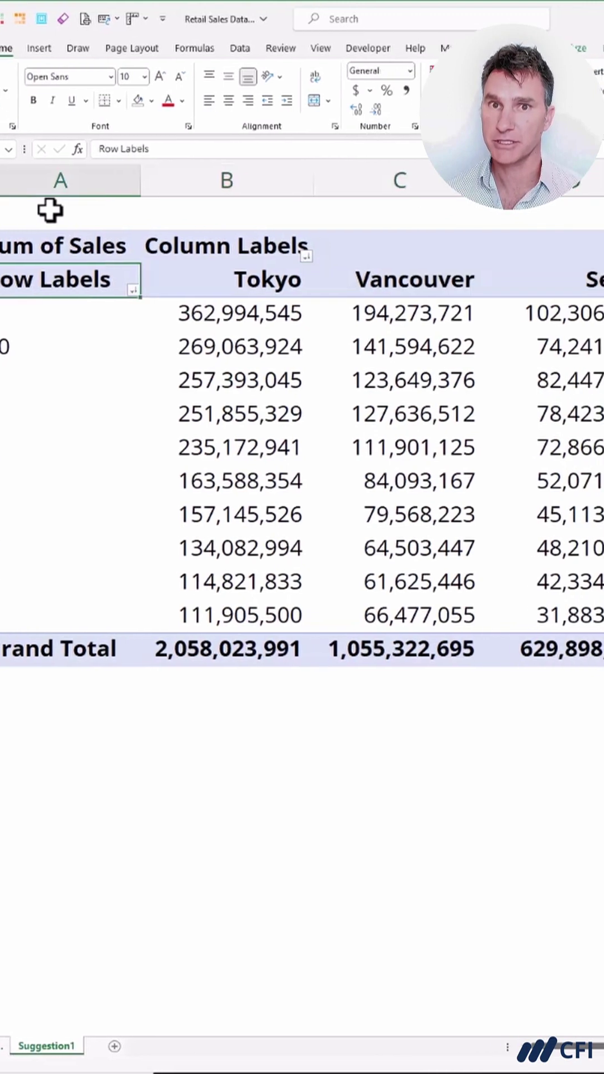
pyautogui.press('Right')
pyautogui.hotkey('ctrl', 'shift', 'Down')
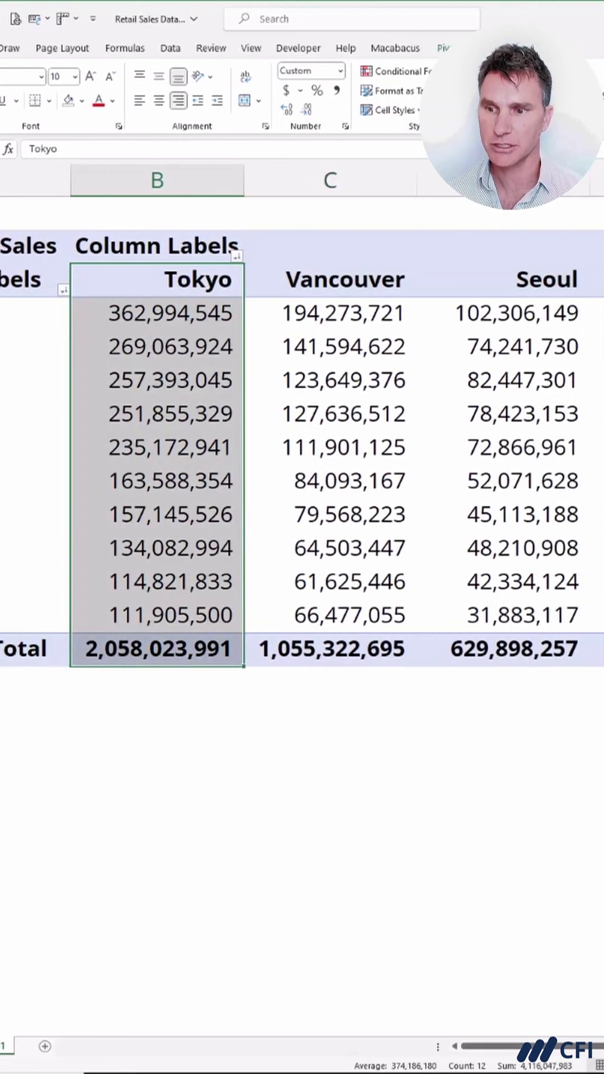
pyautogui.hotkey('shift', 'Right')
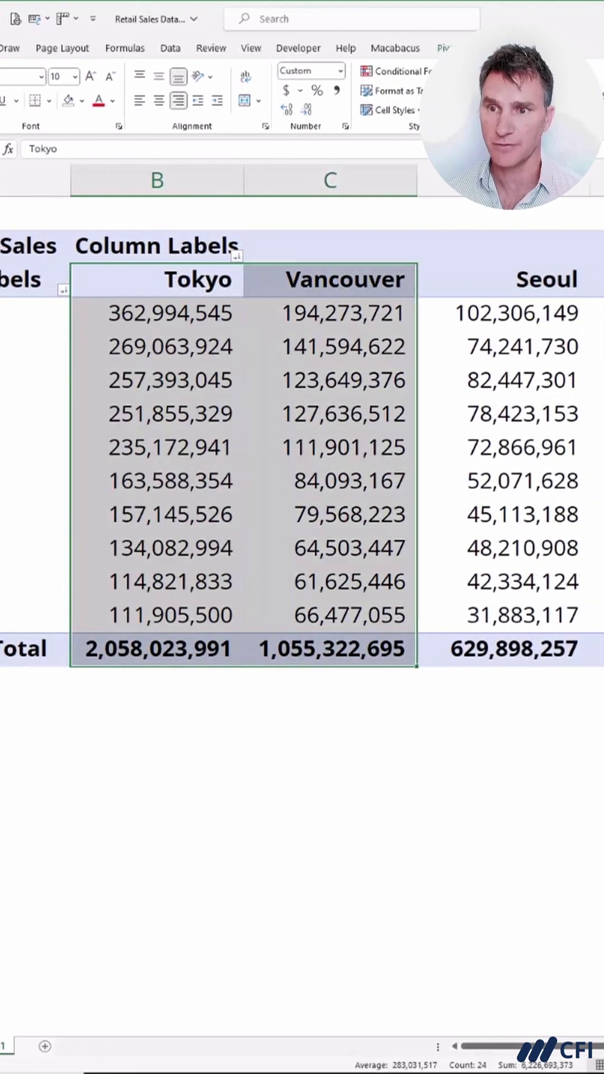
pyautogui.hotkey('shift', 'Right')
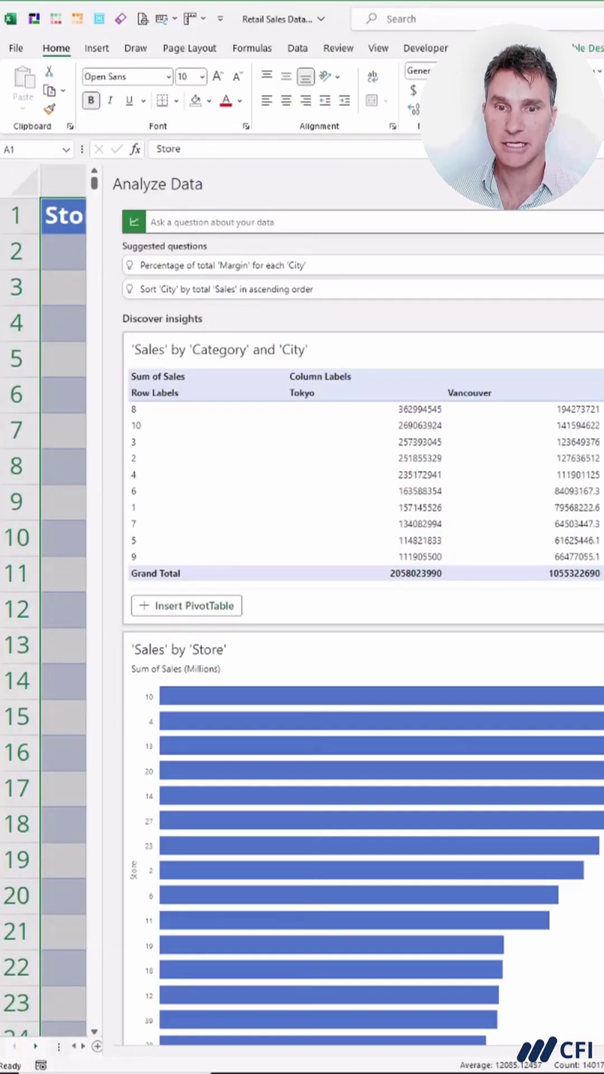
pyautogui.scroll(-1, 360, 621)
pyautogui.scroll(-3, 361, 621)
pyautogui.scroll(-3, 361, 621)
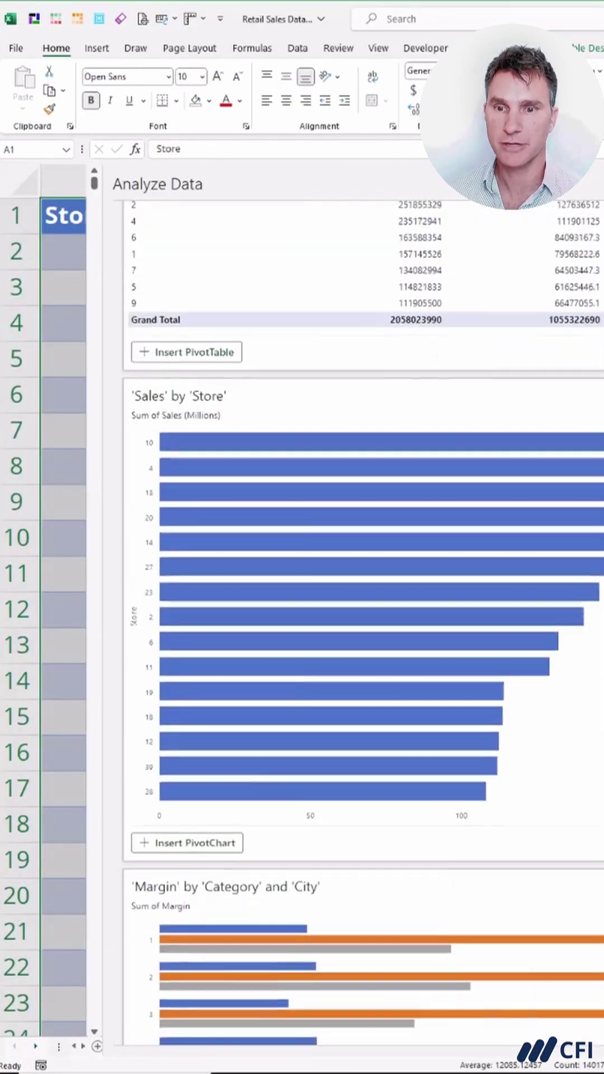
pyautogui.scroll(-2, 361, 621)
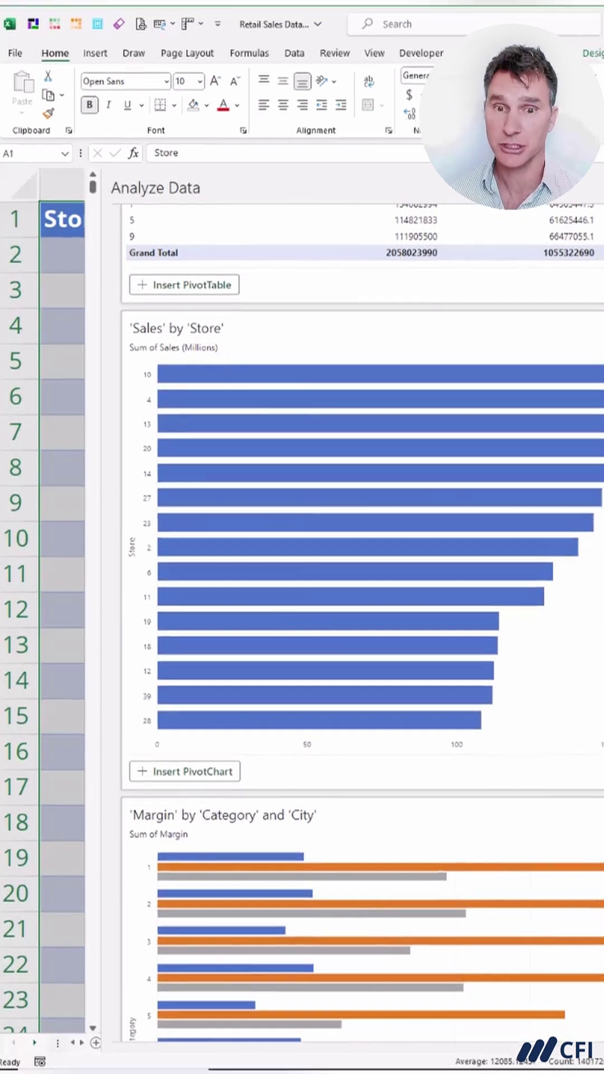
pyautogui.scroll(-2, 588, 636)
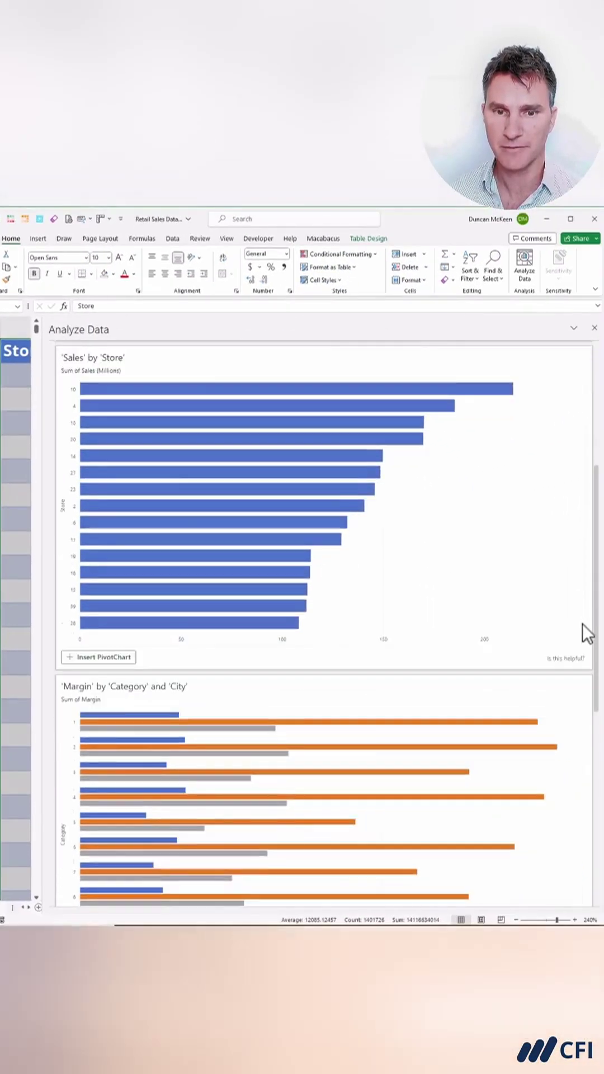
pyautogui.scroll(-5, 593, 702)
pyautogui.scroll(-5, 597, 755)
pyautogui.scroll(-3, 601, 764)
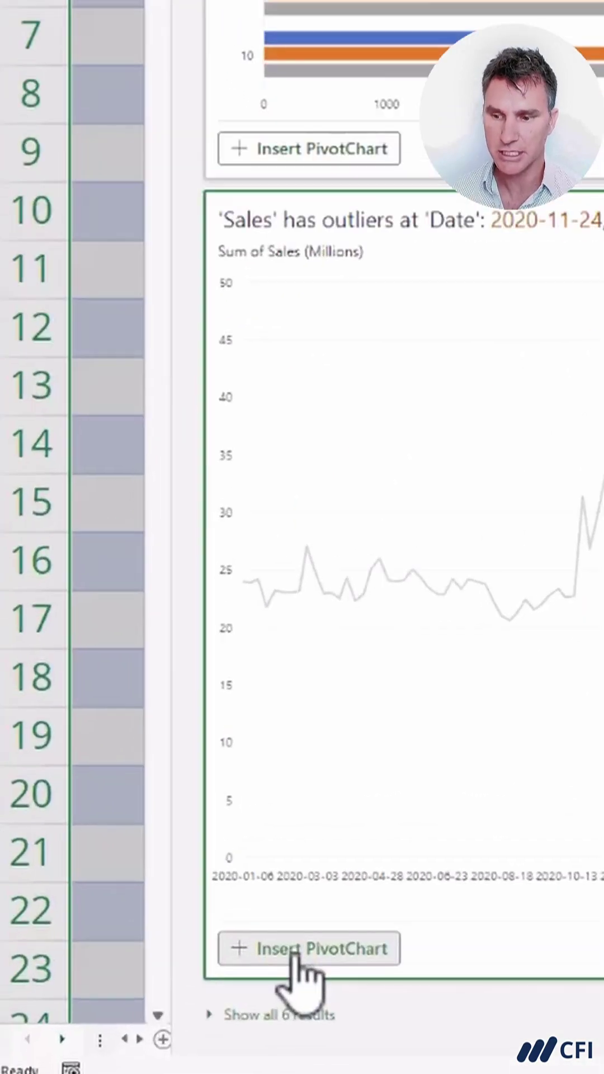
# Insert the 'Sales has outliers' by-date insight as a PivotChart.
pyautogui.click(296, 957)
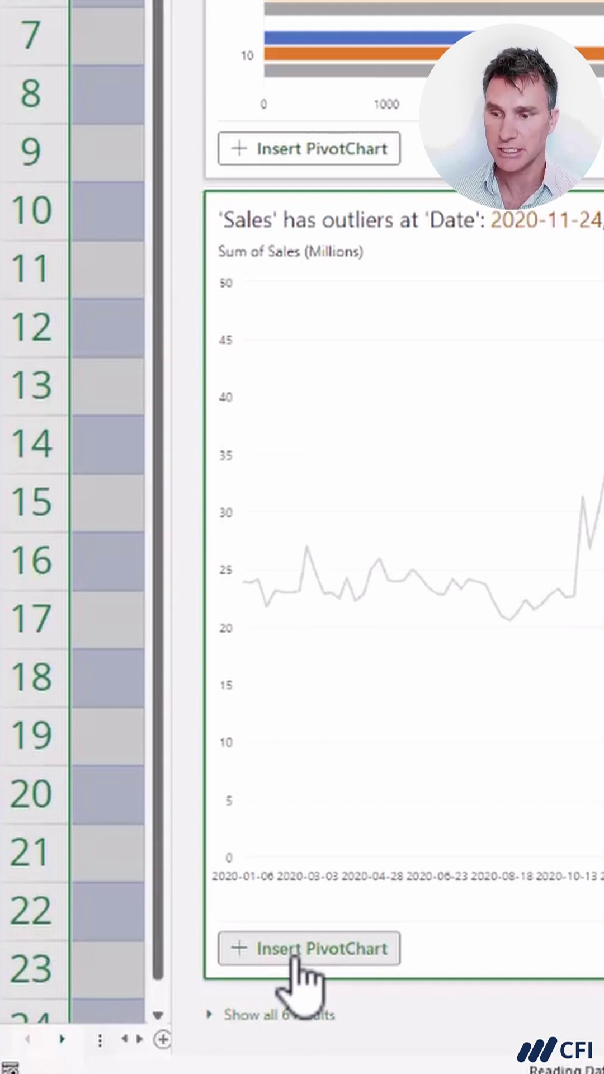